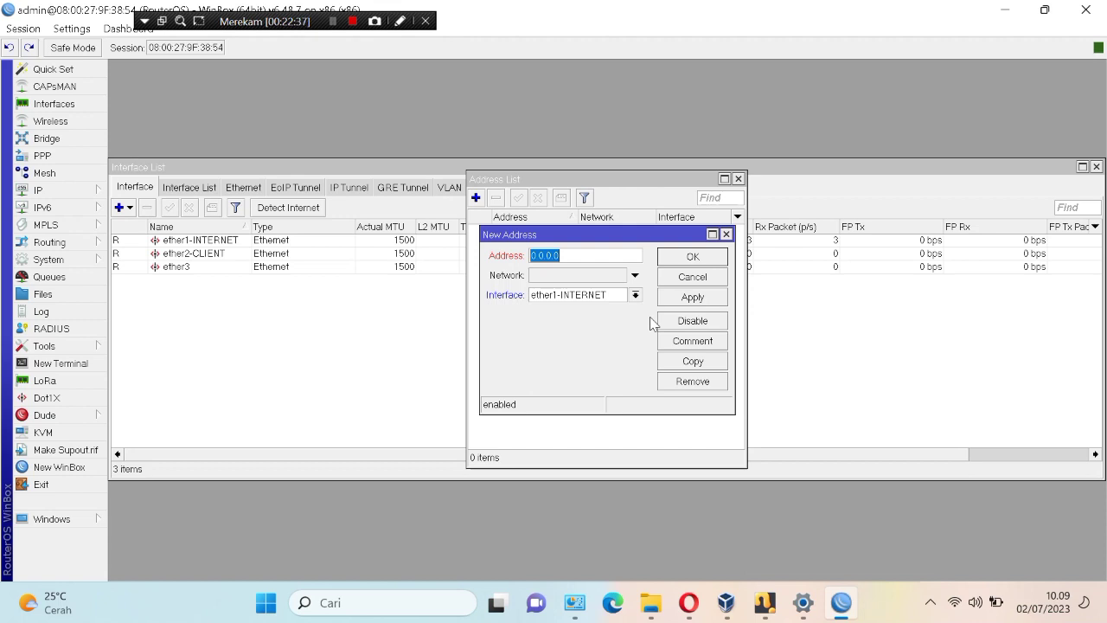
Step: Enter 192.168.1.12/24 as the new IP address for ether1-INTERNET and save the entry
{"action": "key", "text": "BackSpace"}
{"action": "left_click", "coordinate": [332, 20]}
{"action": "type", "text": "1"}
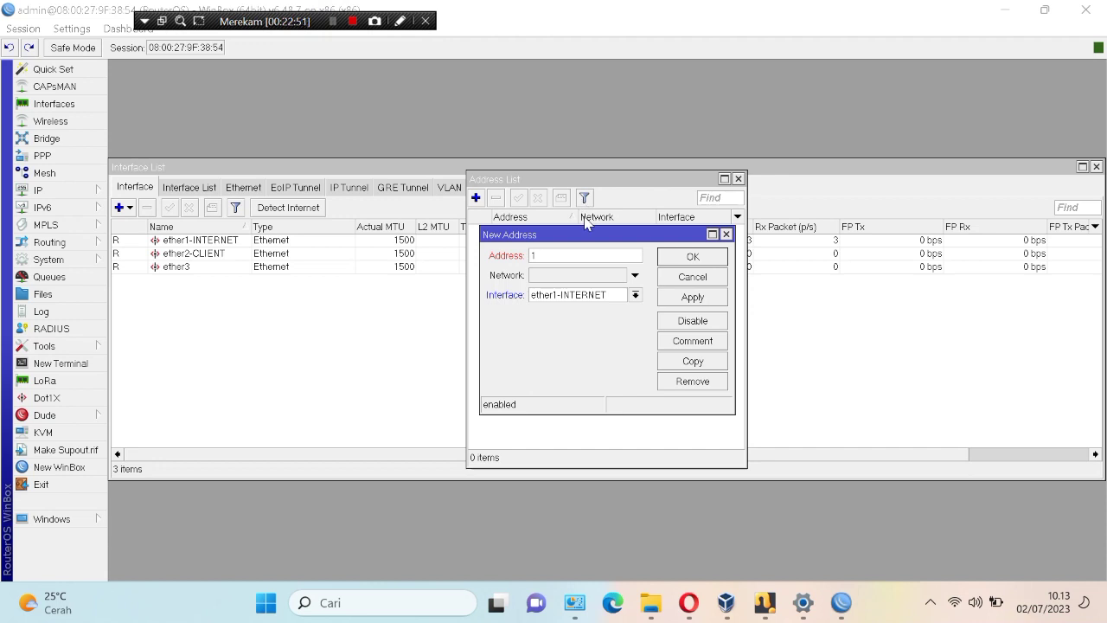
{"action": "type", "text": "9"}
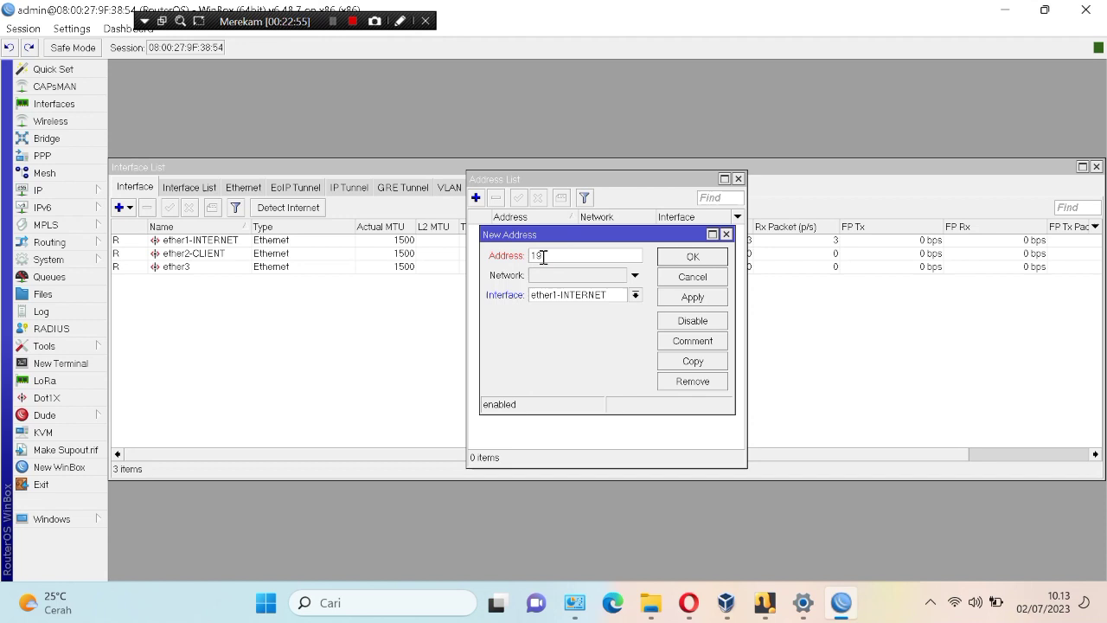
{"action": "type", "text": "2.168.1.1"}
{"action": "left_click", "coordinate": [582, 276]}
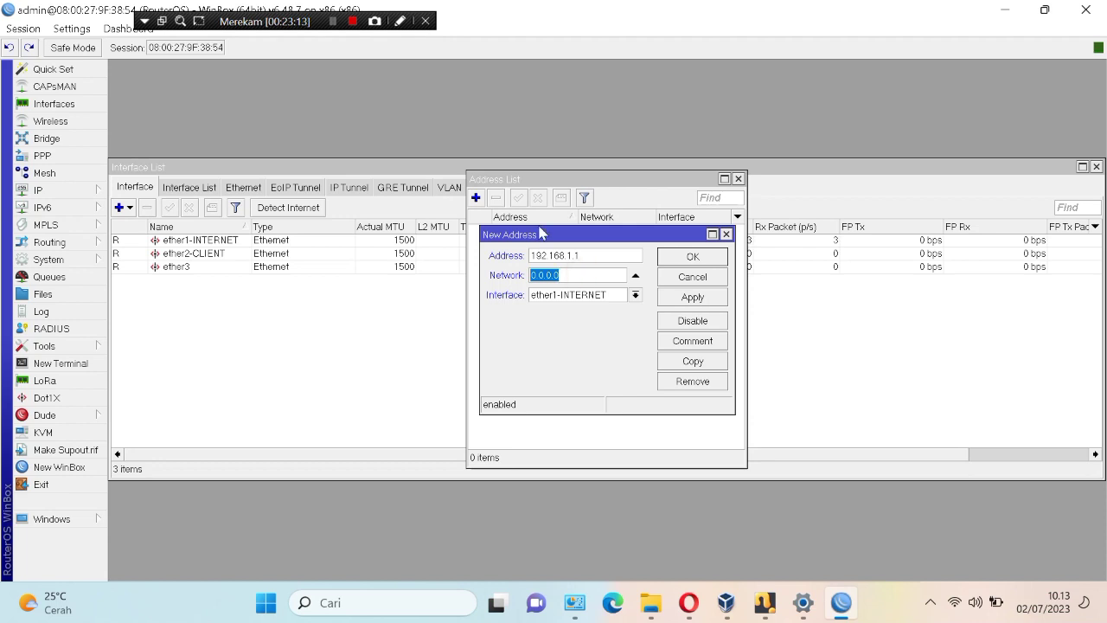
{"action": "left_click", "coordinate": [333, 21]}
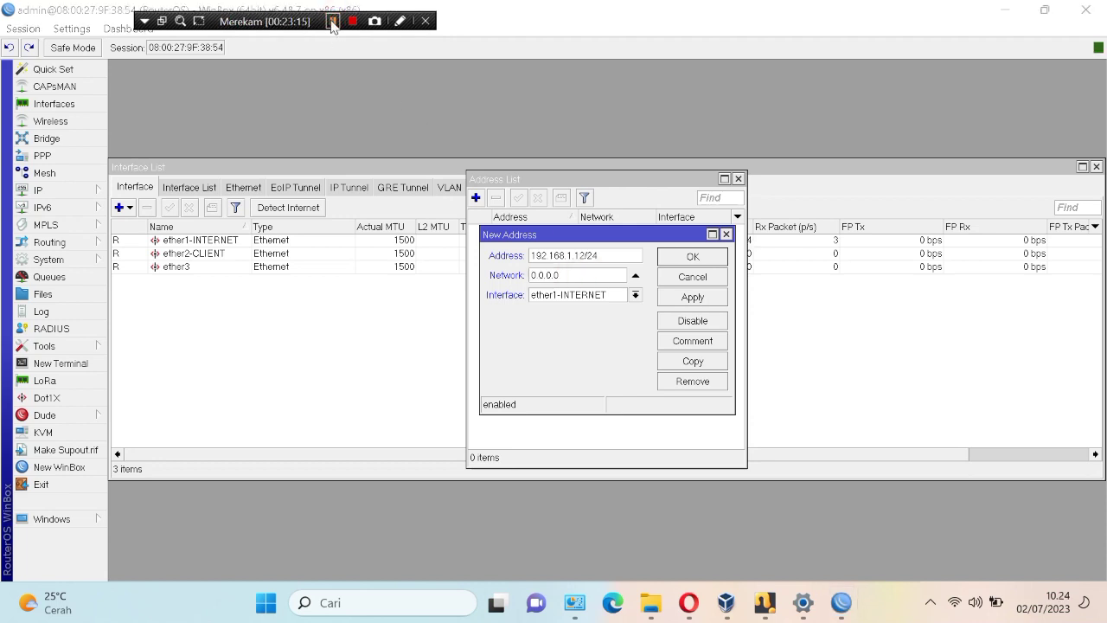
{"action": "left_click", "coordinate": [698, 299]}
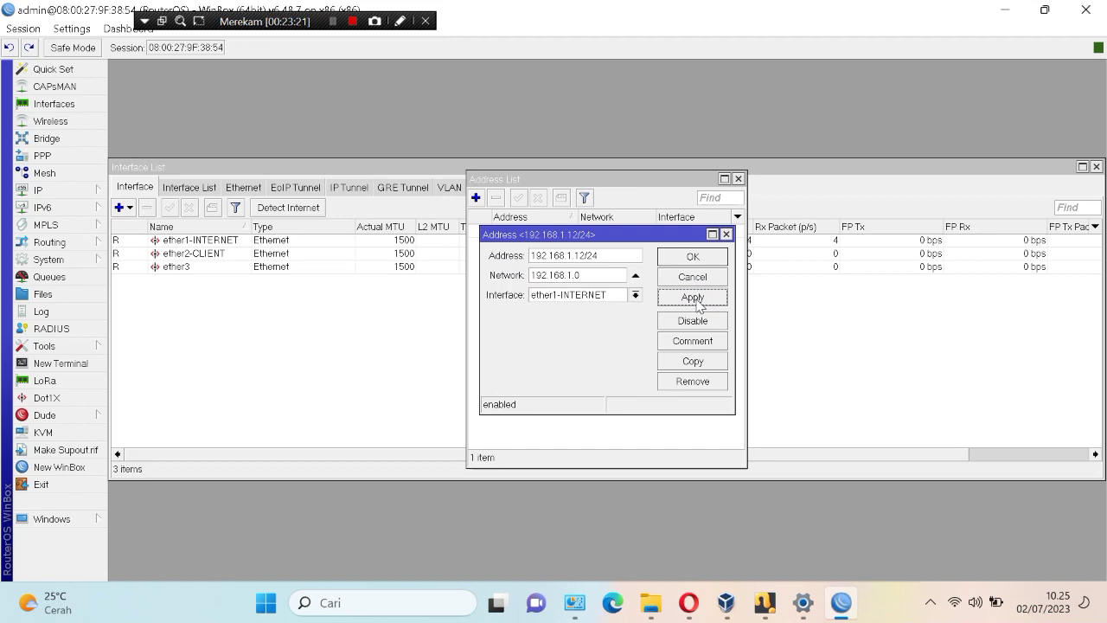
{"action": "left_click", "coordinate": [699, 257]}
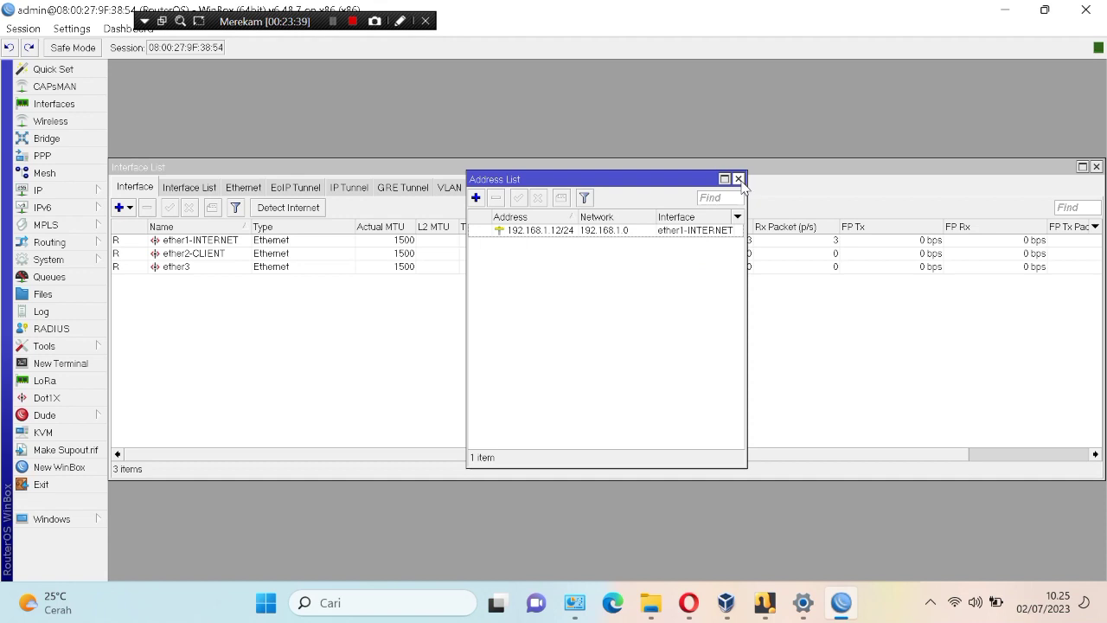
Step: Examine the ether2-CLIENT interface in the interface list and open its properties
{"action": "left_click", "coordinate": [220, 256]}
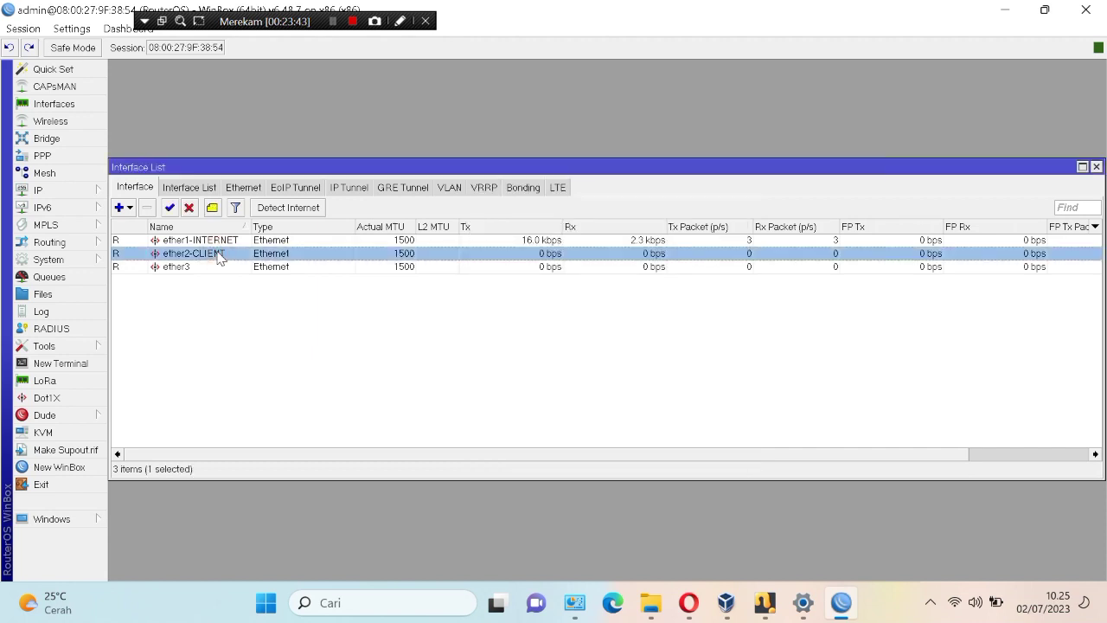
{"action": "left_click", "coordinate": [229, 227]}
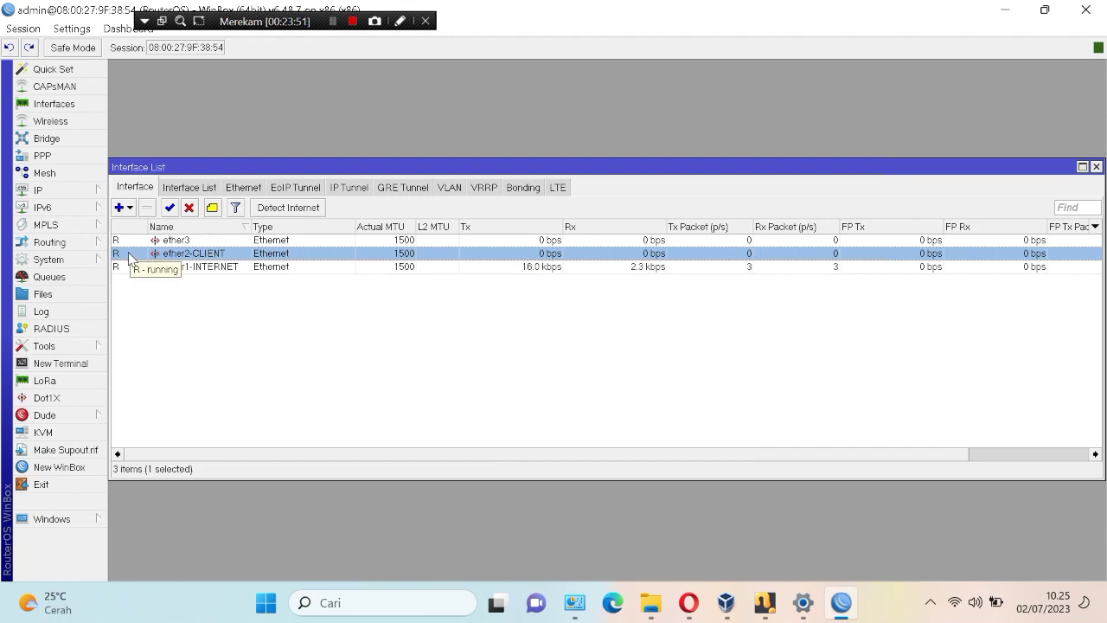
{"action": "double_click", "coordinate": [231, 253]}
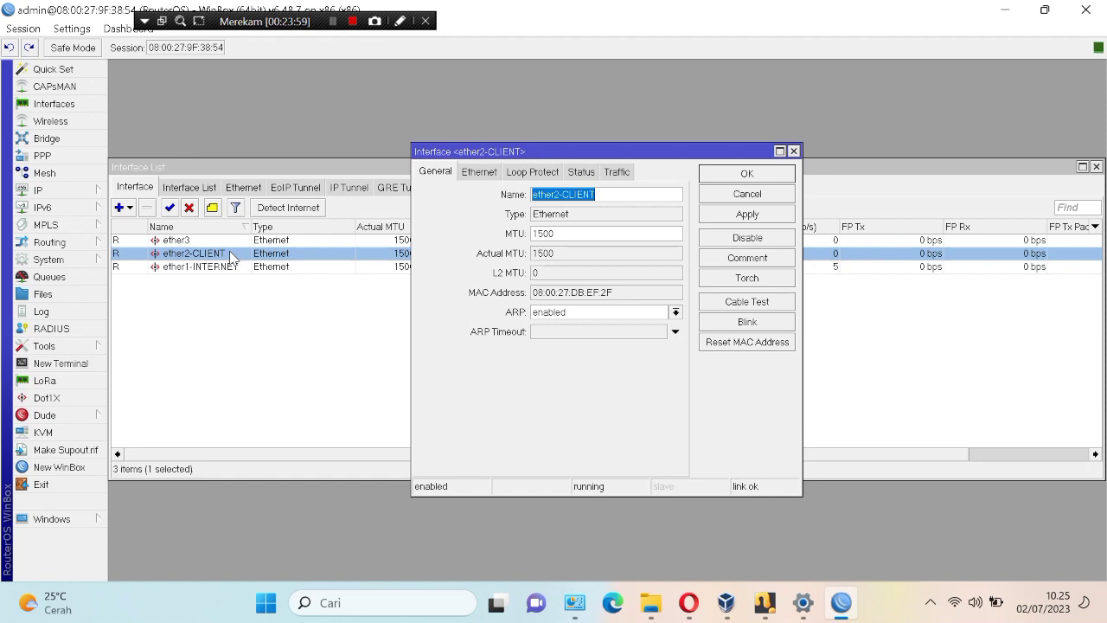
{"action": "left_click", "coordinate": [136, 257]}
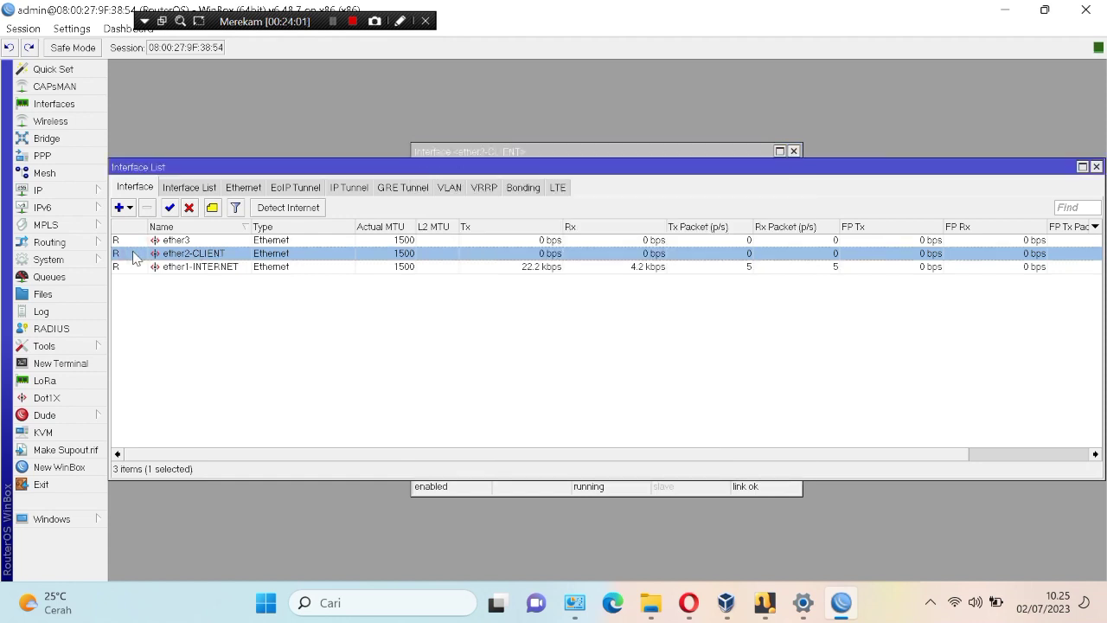
Step: Start another entry in the IP address list and set its address to 192.168.30.1/24
{"action": "left_click", "coordinate": [67, 191]}
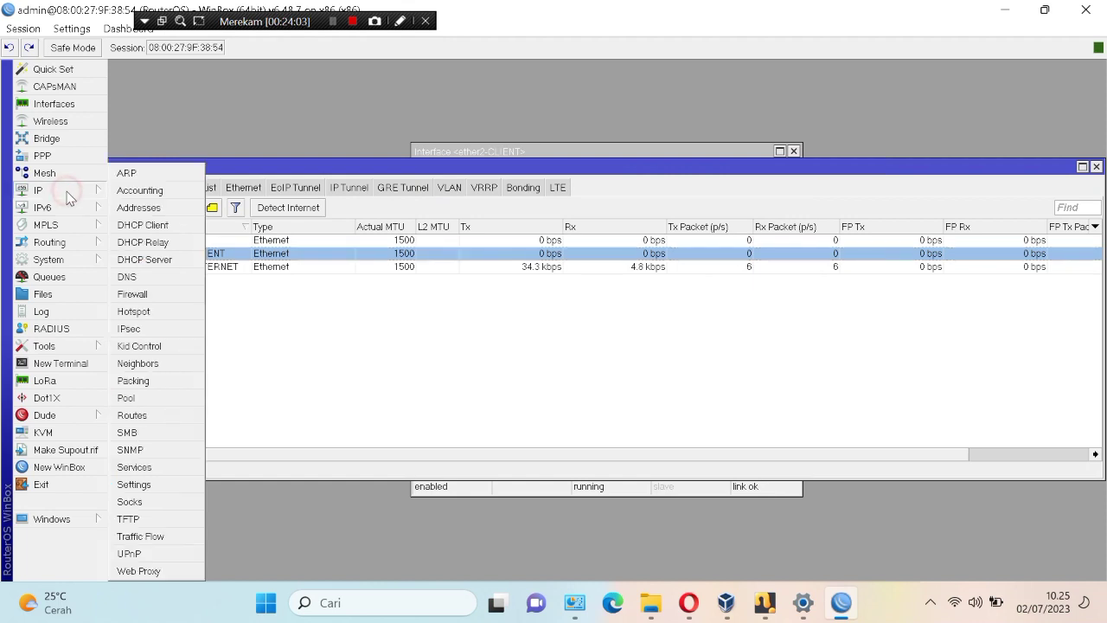
{"action": "left_click", "coordinate": [123, 207]}
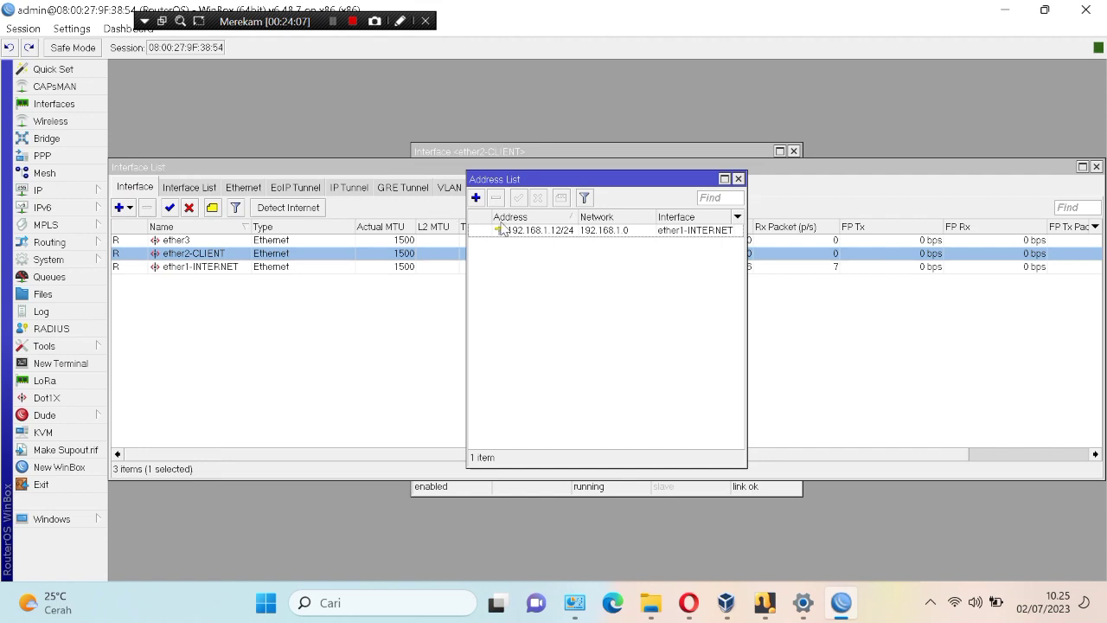
{"action": "left_click", "coordinate": [476, 198]}
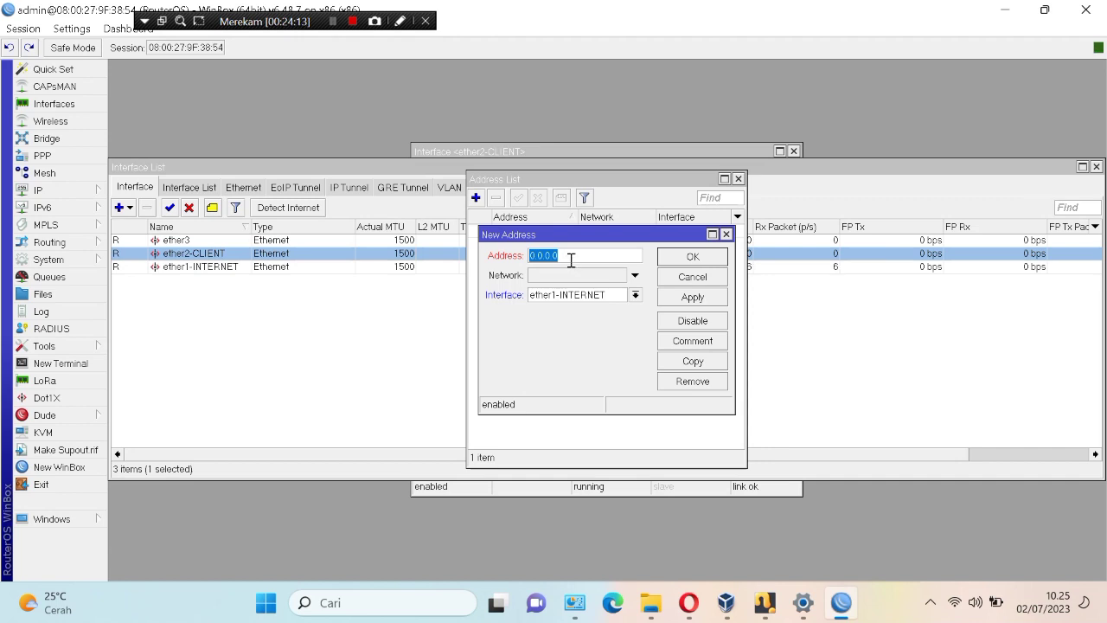
{"action": "key", "text": "BackSpace"}
{"action": "type", "text": "1"}
{"action": "type", "text": "92"}
{"action": "type", "text": ".18"}
{"action": "type", "text": "8"}
{"action": "type", "text": ".1"}
{"action": "key", "text": "BackSpace"}
{"action": "type", "text": "30"}
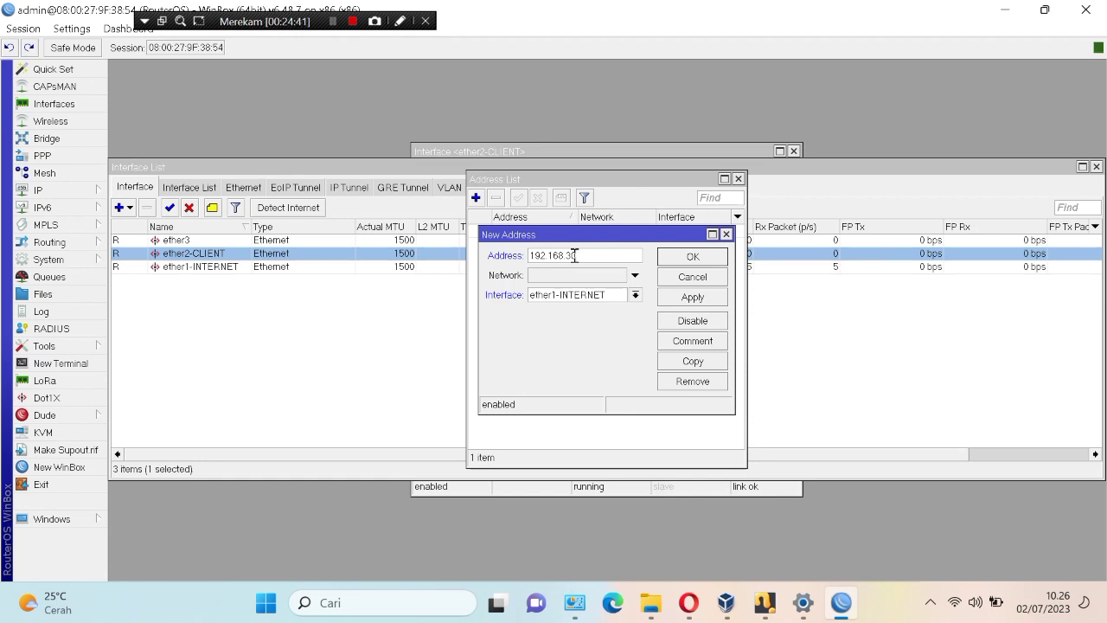
{"action": "type", "text": ".1/24"}
Step: Assign the new address entry to the ether2-CLIENT interface and save it
{"action": "left_click", "coordinate": [636, 296]}
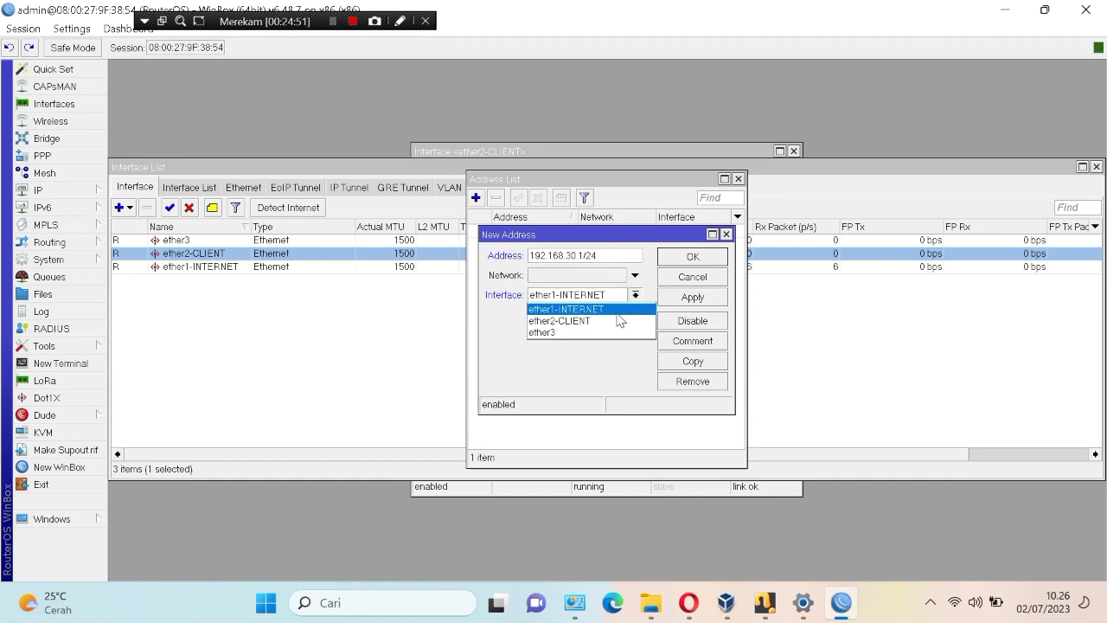
{"action": "left_click", "coordinate": [609, 322]}
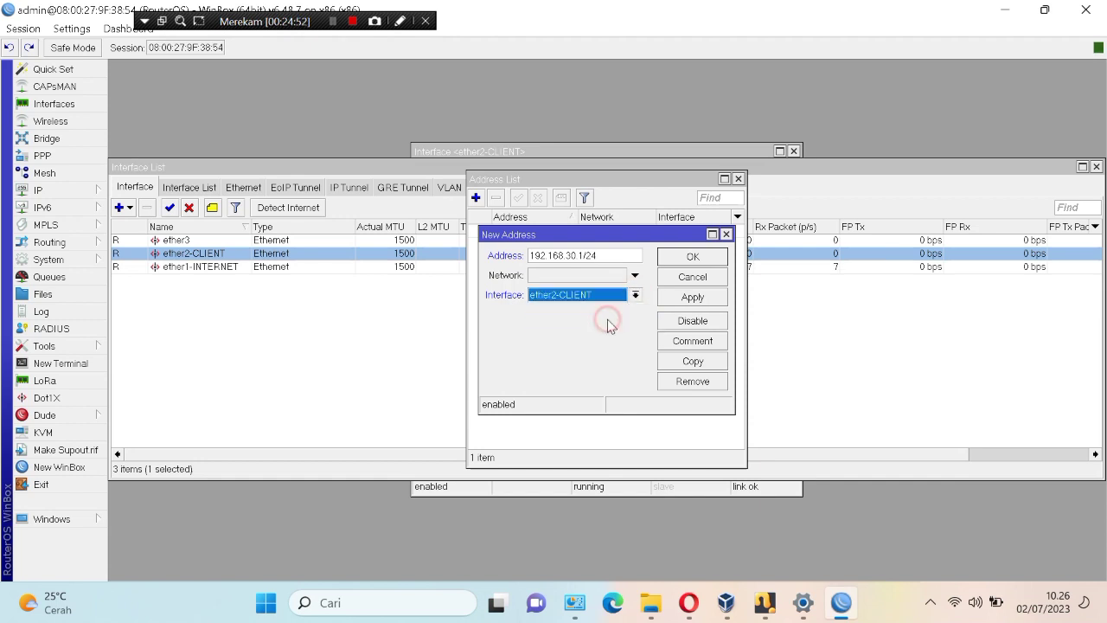
{"action": "left_click", "coordinate": [687, 297]}
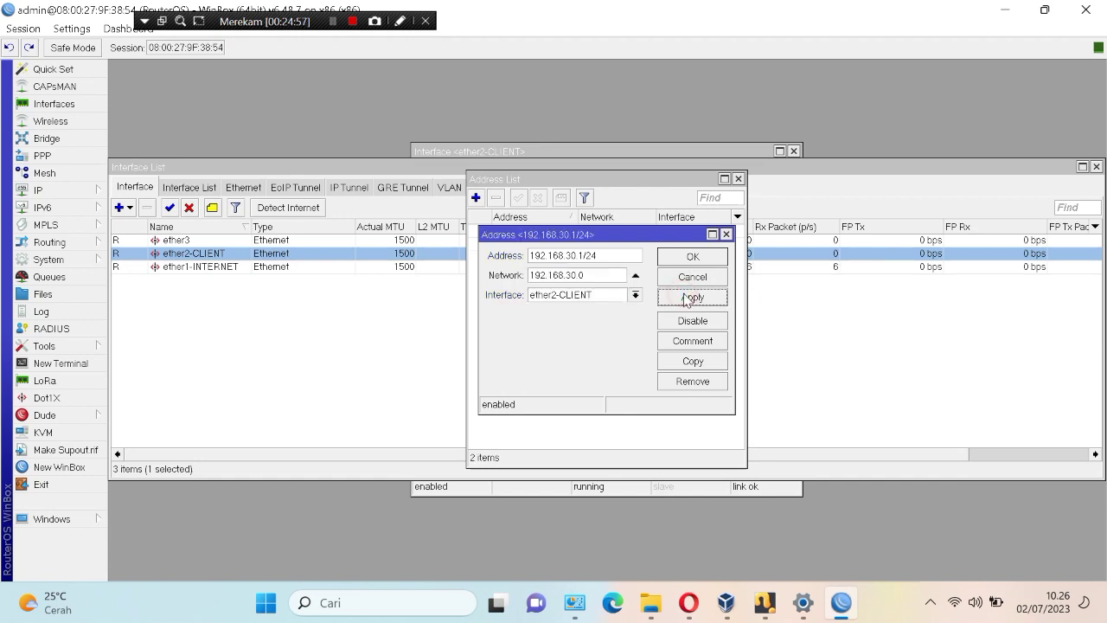
{"action": "left_click", "coordinate": [697, 257]}
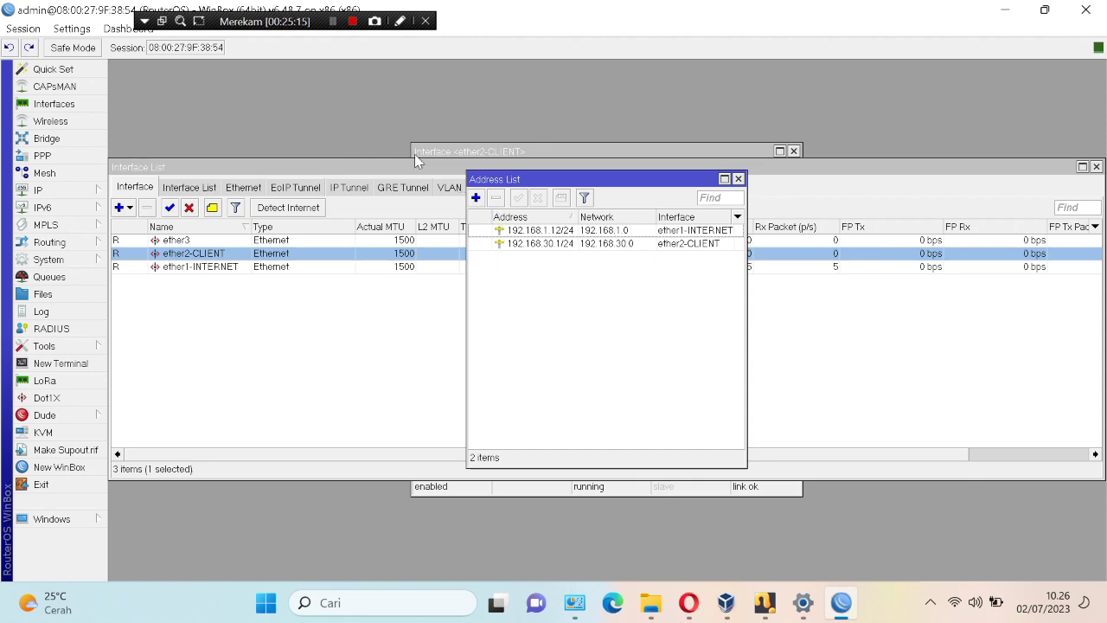
Step: Add the comment INTERNET to the 192.168.1.12/24 address on ether1-INTERNET
{"action": "left_click", "coordinate": [610, 217]}
{"action": "left_click", "coordinate": [614, 231]}
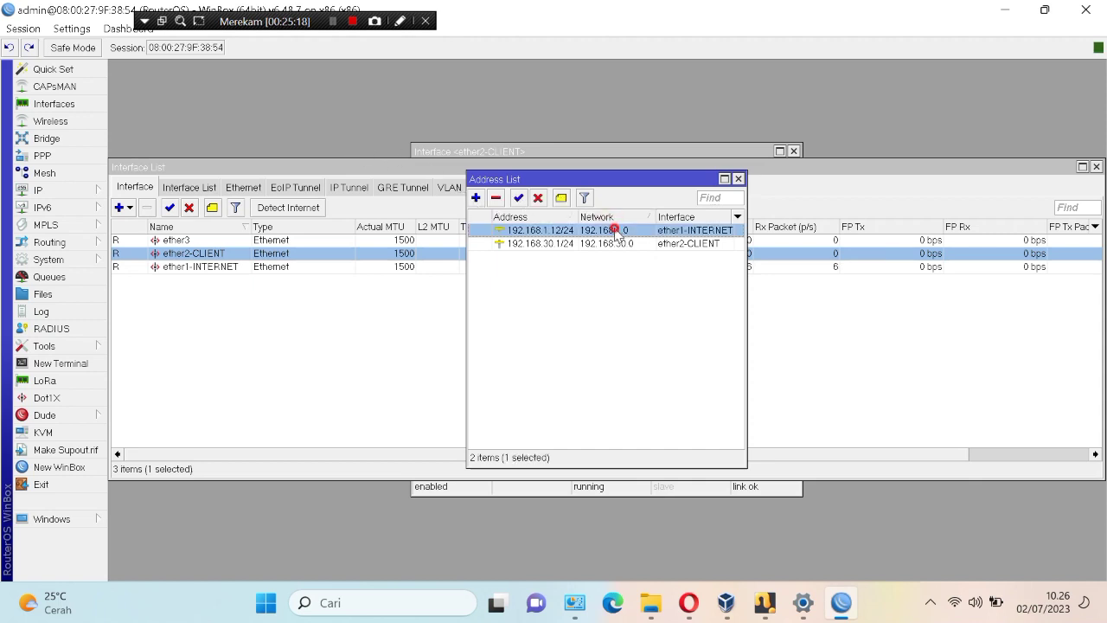
{"action": "left_click", "coordinate": [562, 198]}
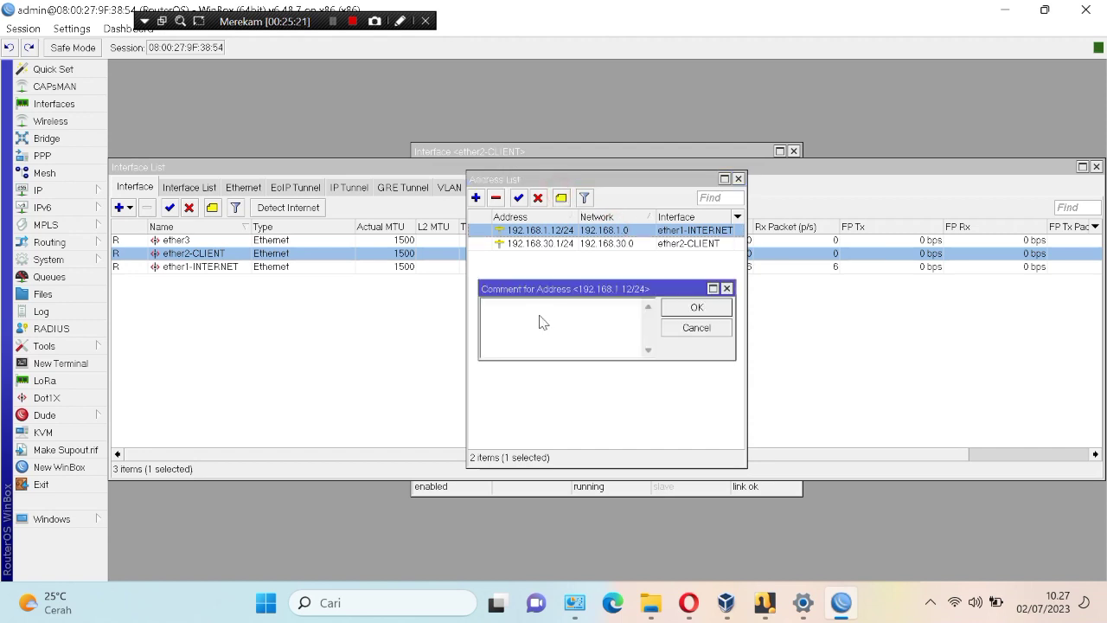
{"action": "type", "text": "i"}
{"action": "type", "text": "INTERN"}
{"action": "type", "text": "ET"}
{"action": "left_click", "coordinate": [701, 309]}
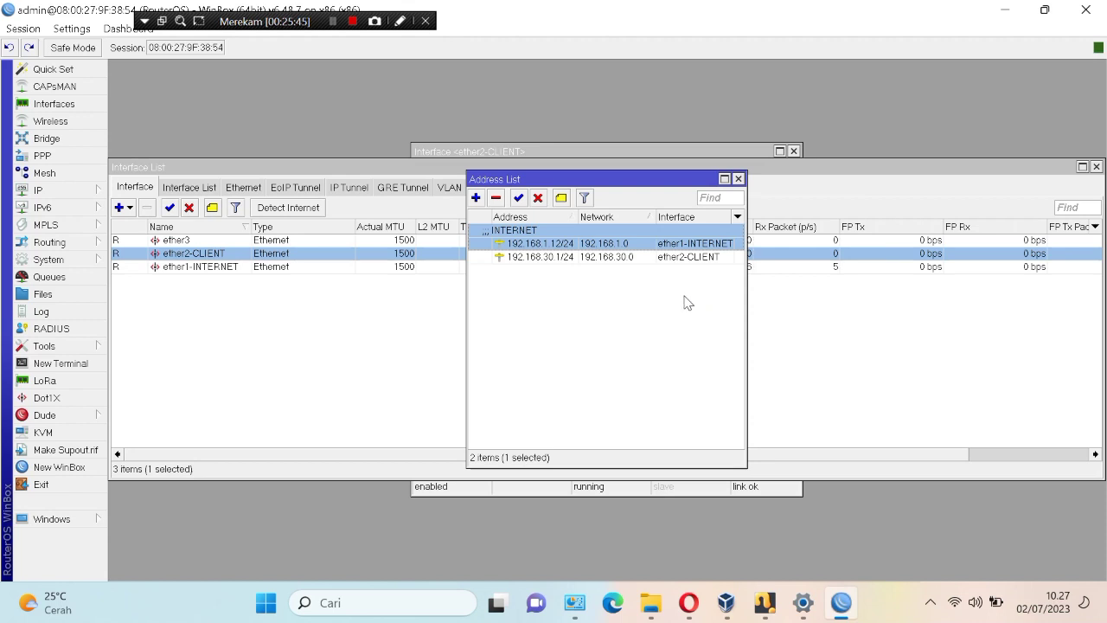
Step: Add the comment CLIENT to the 192.168.30.1/24 address on ether2-CLIENT
{"action": "left_click", "coordinate": [645, 259]}
{"action": "left_click", "coordinate": [560, 198]}
{"action": "type", "text": "CLIENT"}
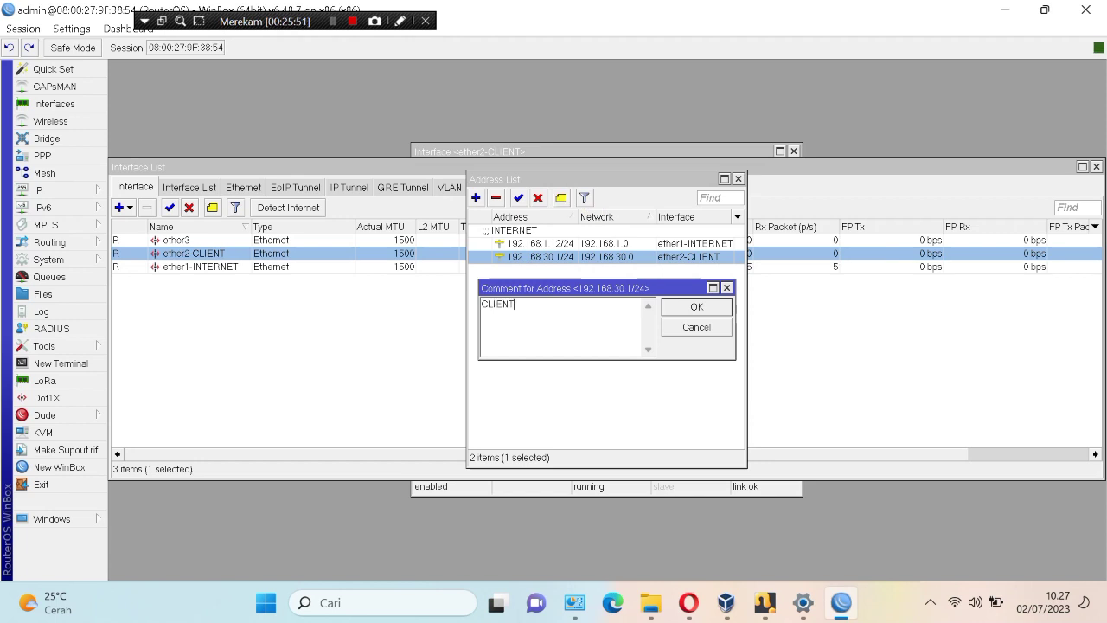
{"action": "left_click", "coordinate": [697, 307]}
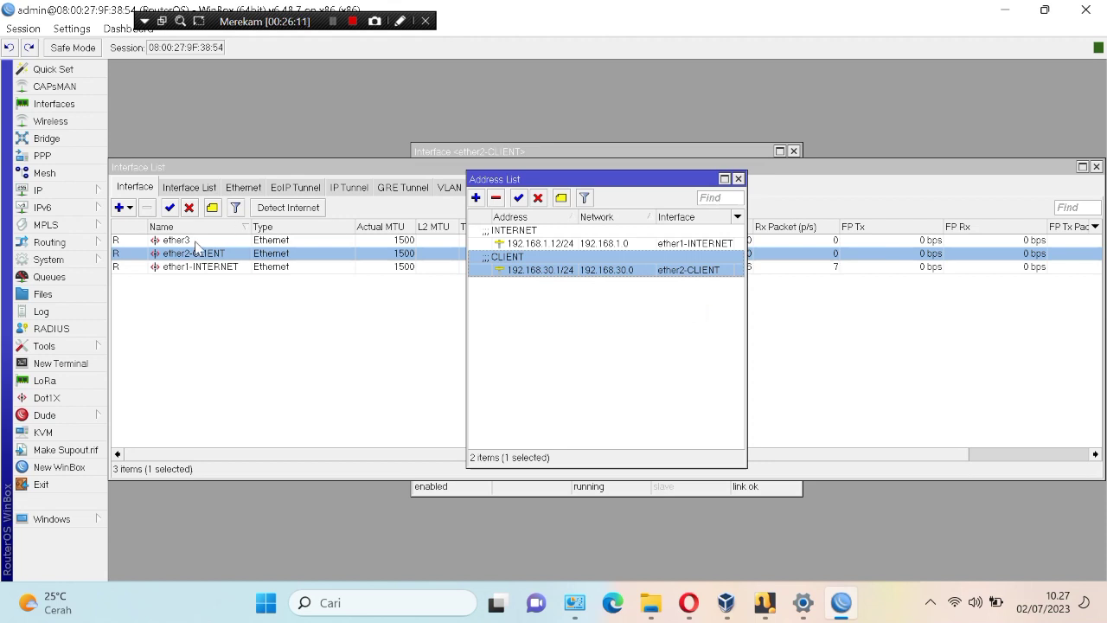
Step: In the router's DNS settings, enter 8.8.8.8 as the server and allow remote requests
{"action": "left_click", "coordinate": [64, 192]}
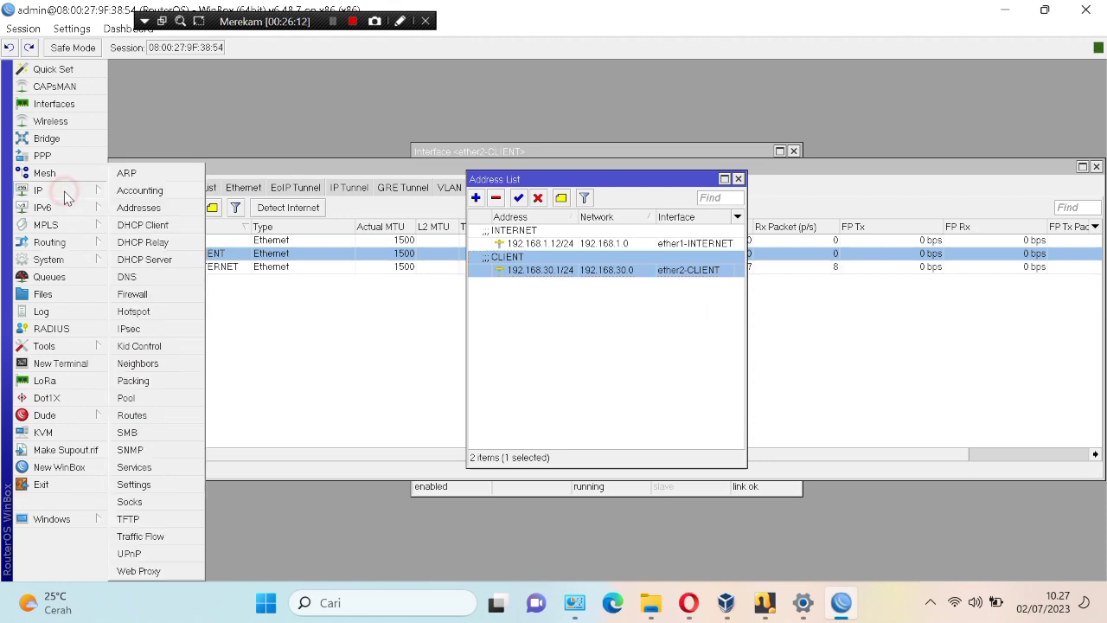
{"action": "left_click", "coordinate": [127, 277]}
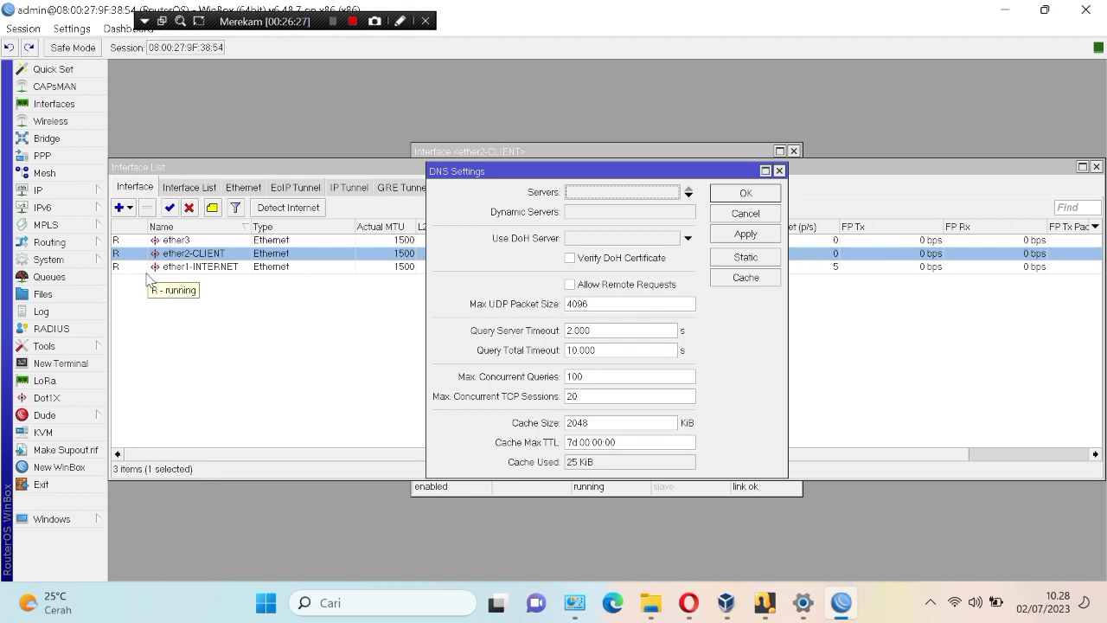
{"action": "left_click", "coordinate": [592, 192]}
{"action": "key", "text": "BackSpace"}
{"action": "type", "text": "8"}
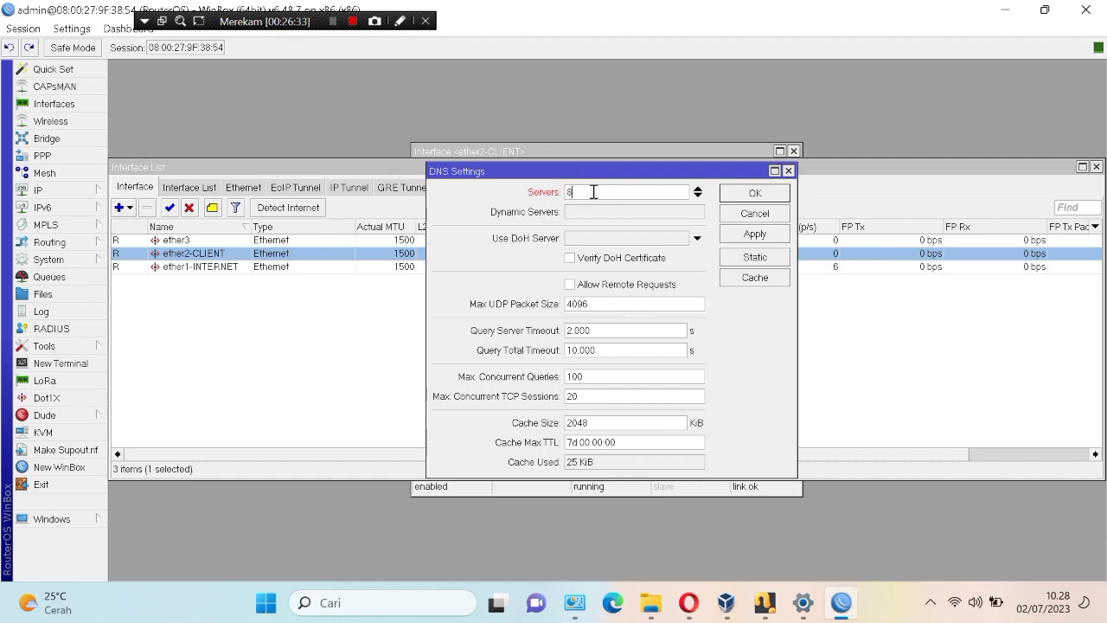
{"action": "type", "text": ".8.8.8"}
{"action": "left_click", "coordinate": [598, 210]}
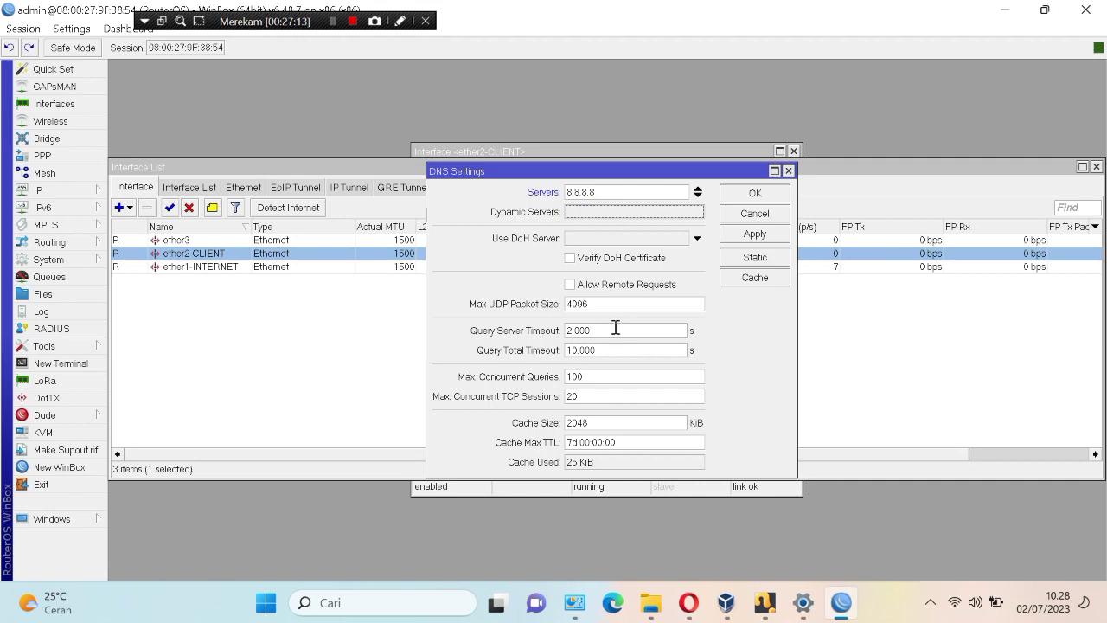
{"action": "left_click", "coordinate": [570, 286]}
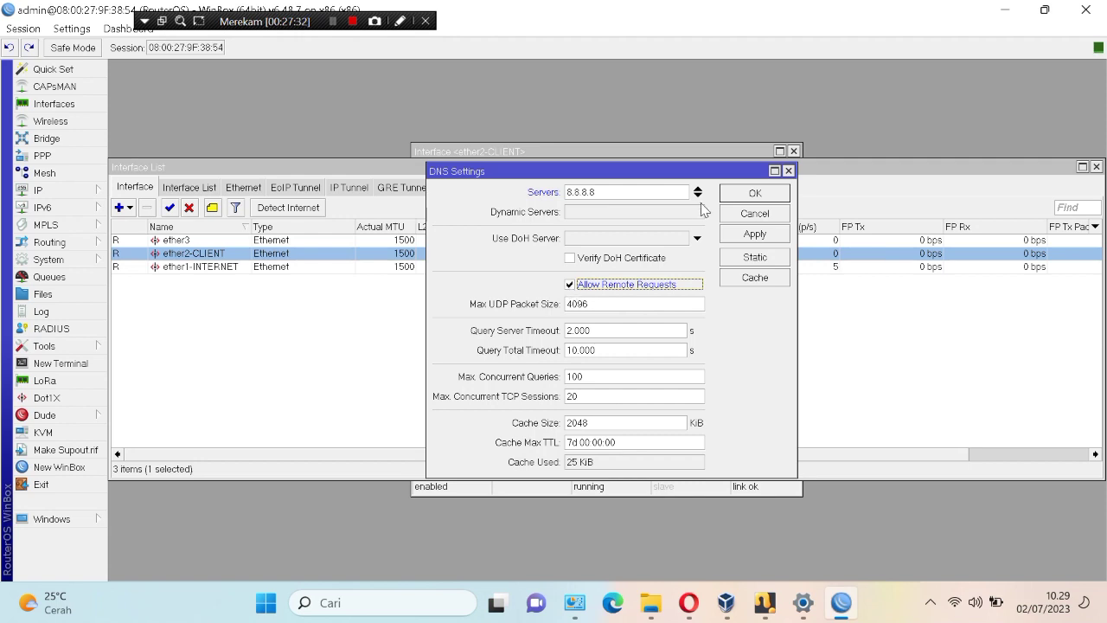
Step: Add 8.8.4.4 as a second DNS server and save the DNS settings
{"action": "left_click", "coordinate": [697, 193]}
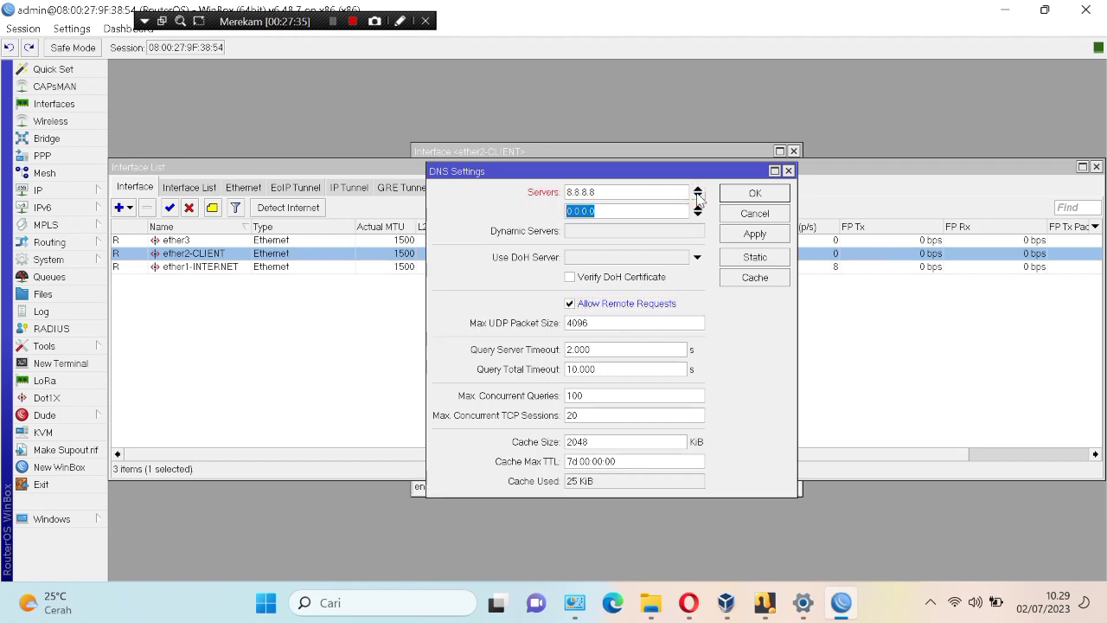
{"action": "type", "text": "8.8.4"}
{"action": "type", "text": ".4"}
{"action": "left_click", "coordinate": [776, 238]}
{"action": "left_click", "coordinate": [753, 192]}
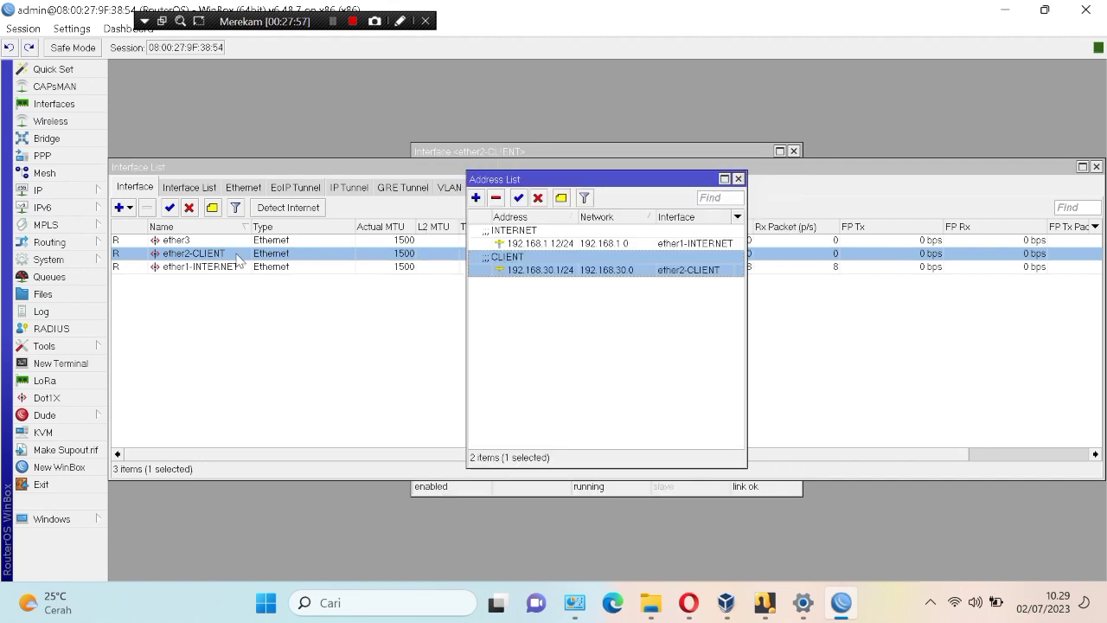
Step: Open the router's IP route list and start a new route
{"action": "left_click", "coordinate": [62, 191]}
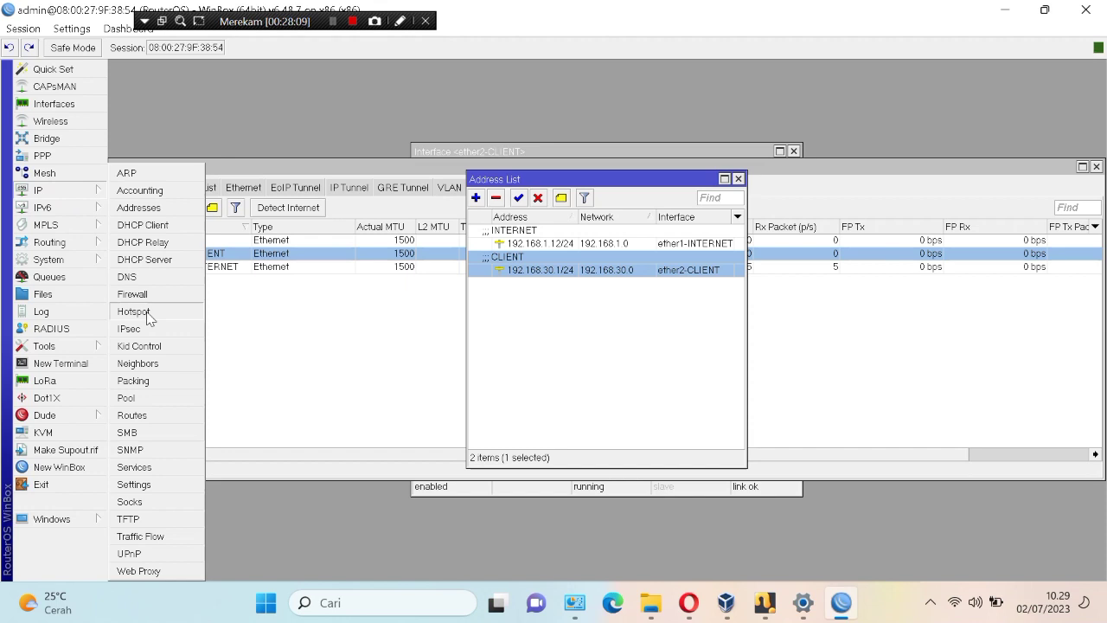
{"action": "left_click", "coordinate": [160, 419]}
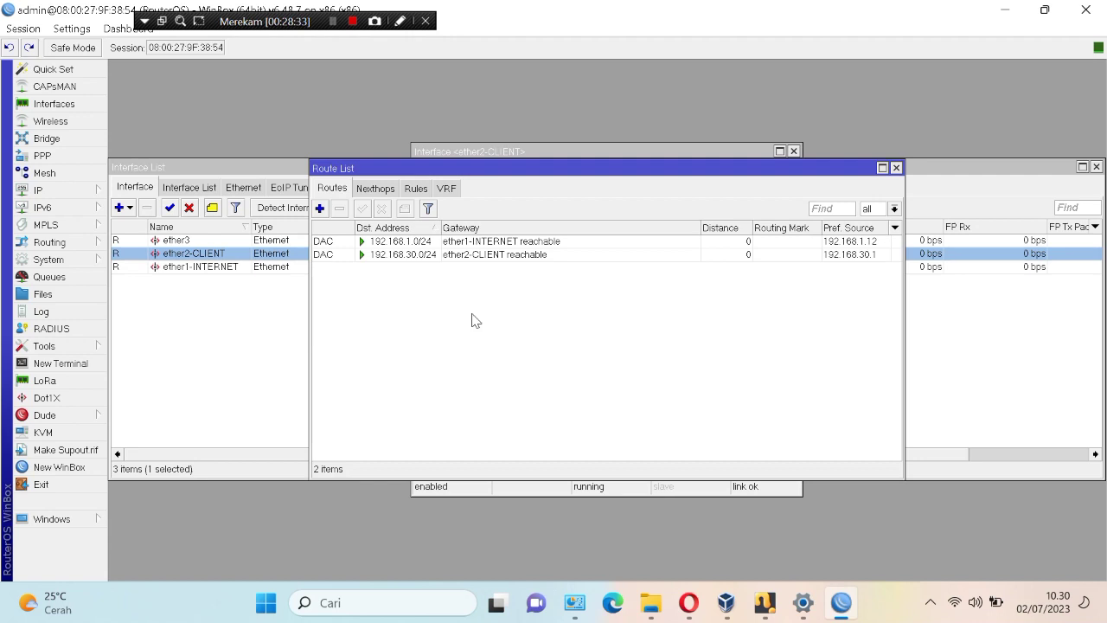
{"action": "left_click", "coordinate": [320, 208]}
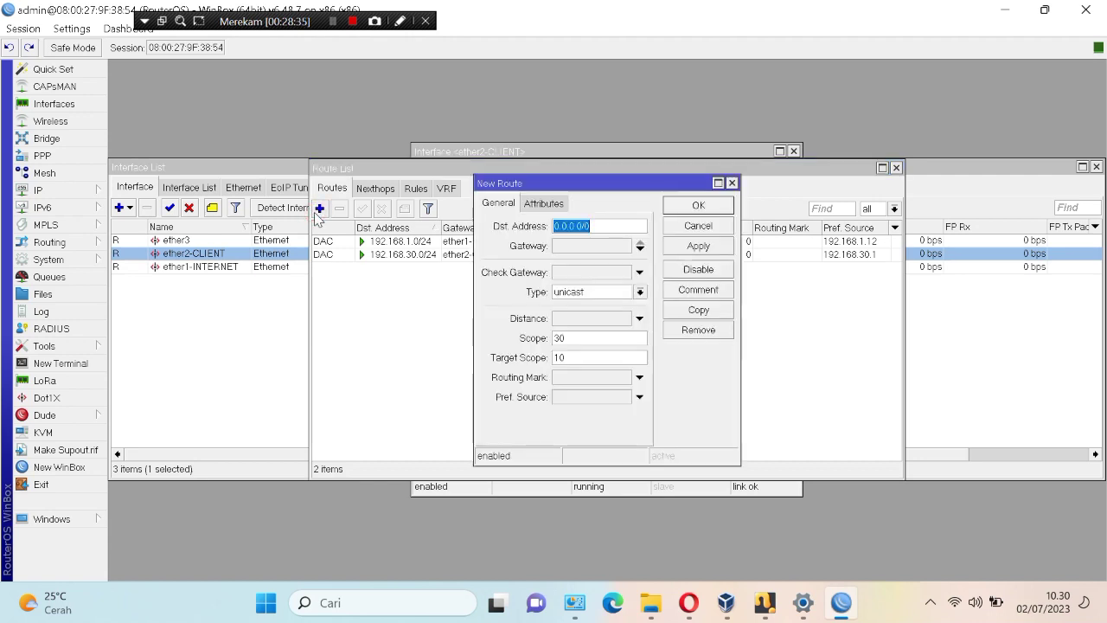